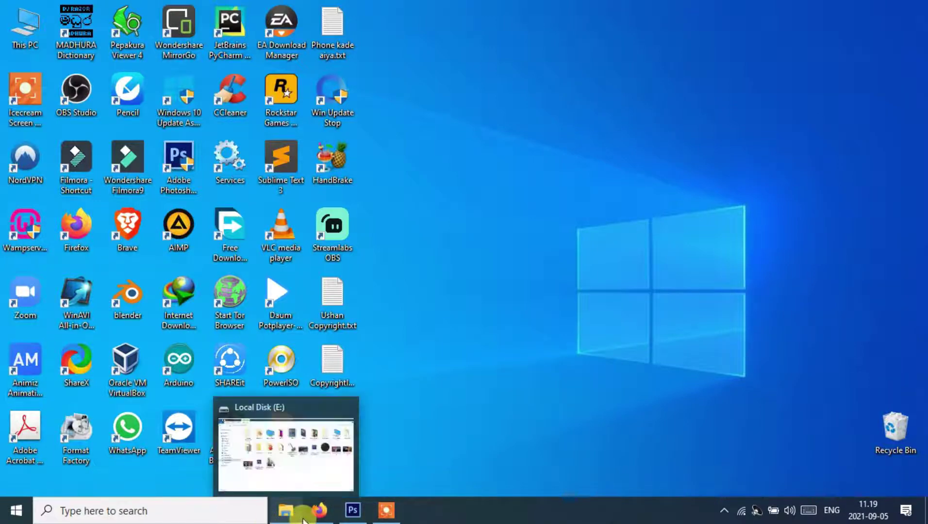
Open Firefox and search Google for "vocal remover".
click(316, 512)
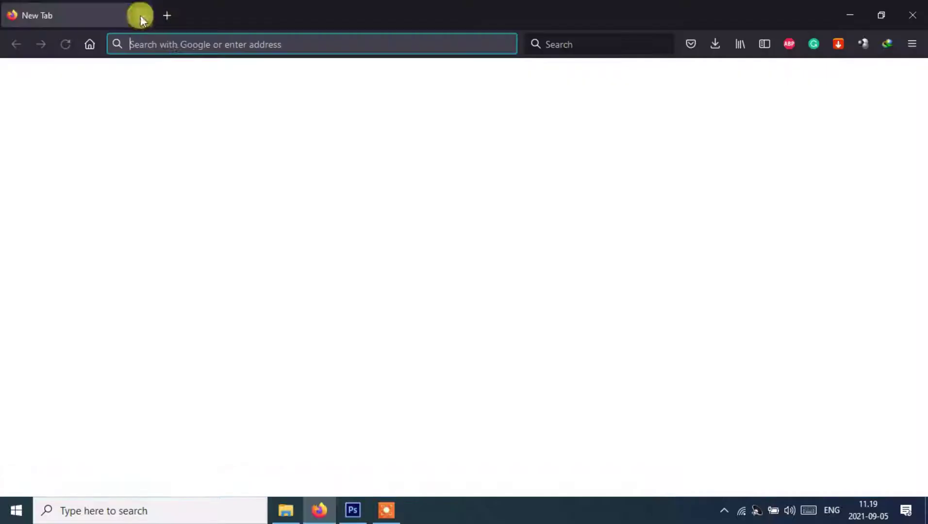
click(533, 48)
click(536, 68)
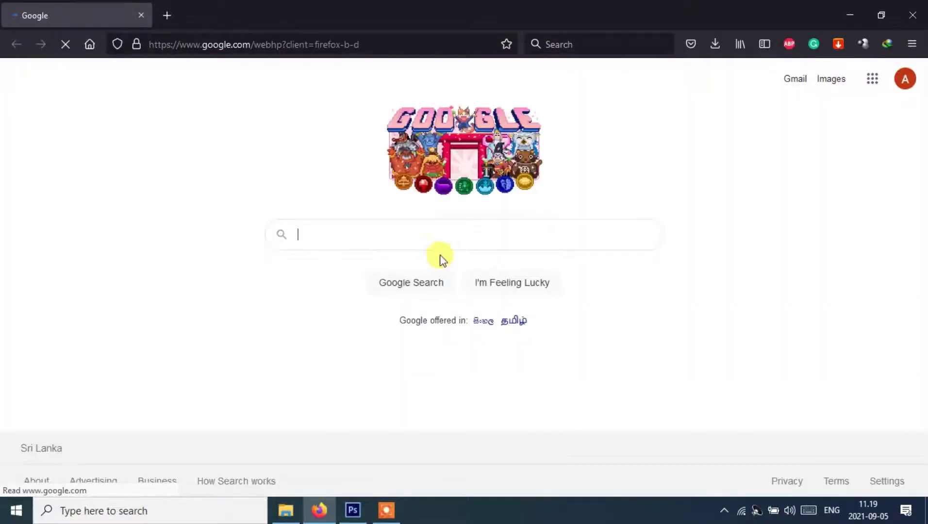
click(428, 240)
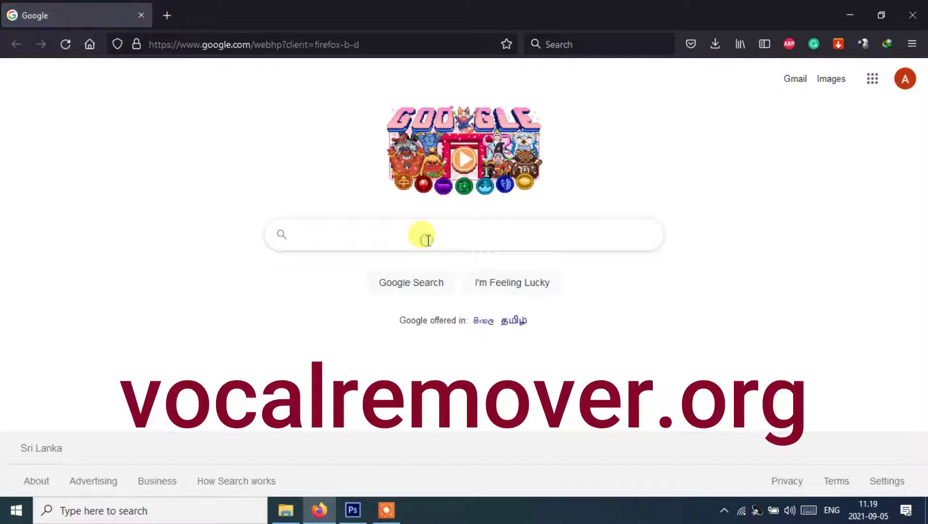
text(vo)
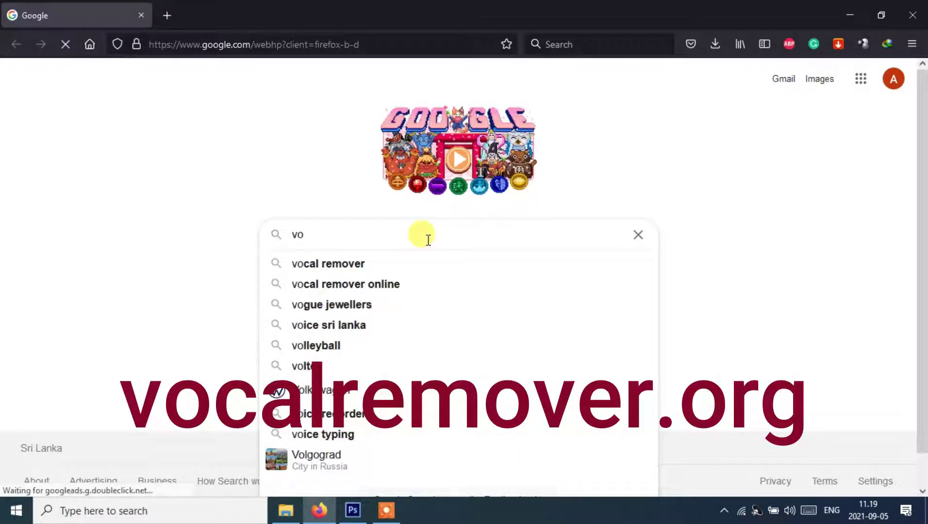
click(427, 262)
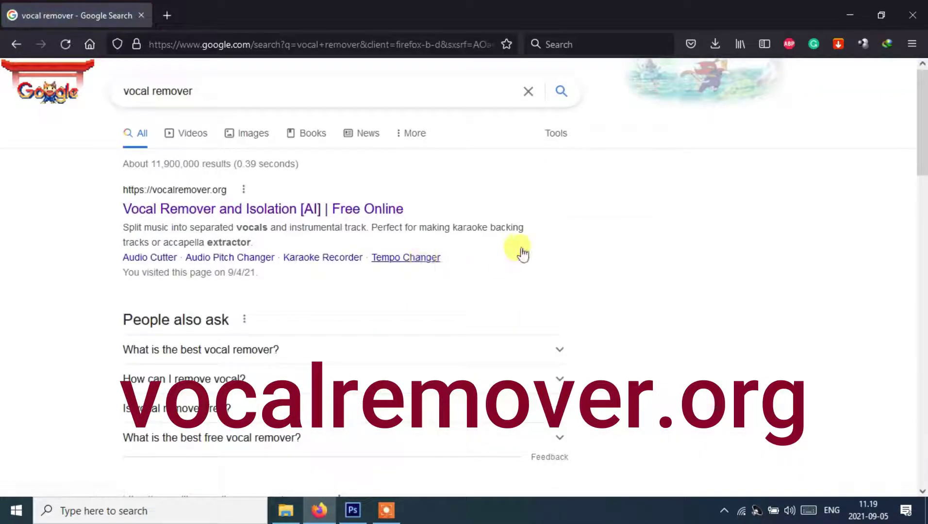
Look through the search results and open the vocalremover.org "Vocal Remover and Isolation [AI]" page.
click(230, 215)
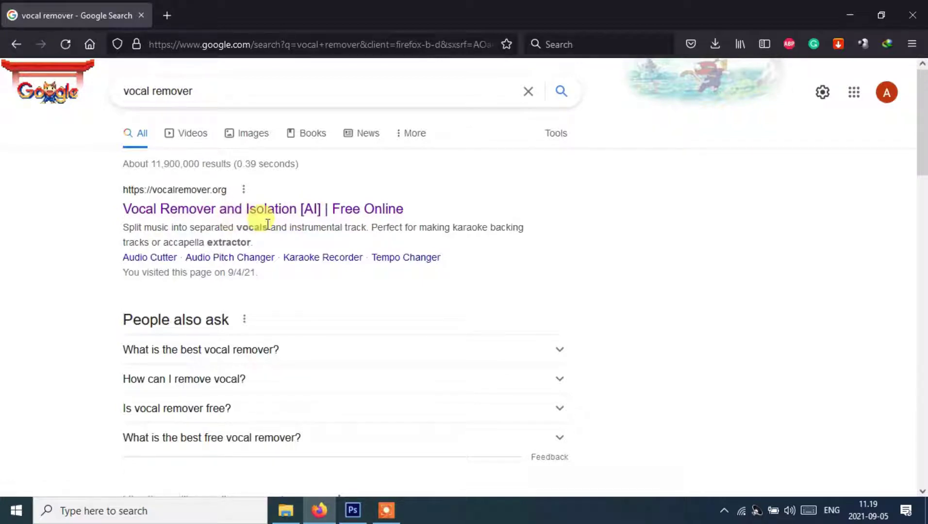
scroll(631, 236, down, 5)
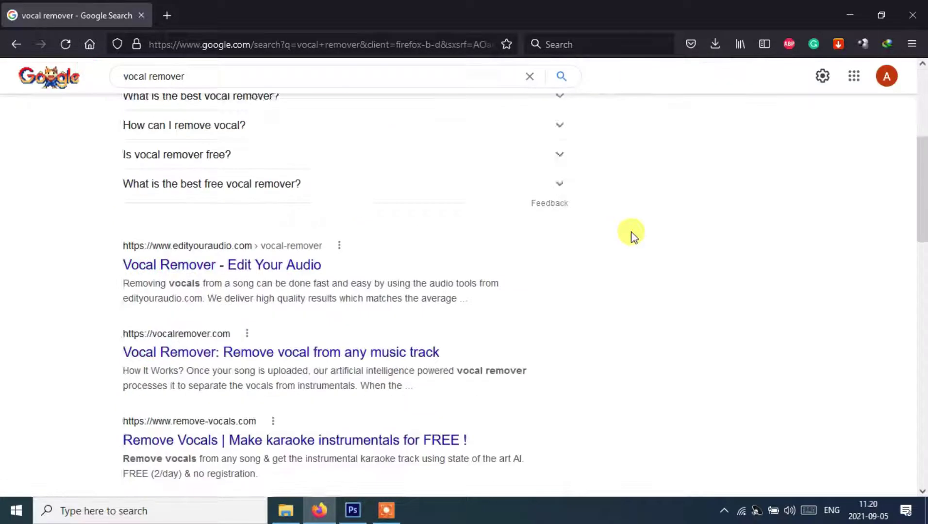
scroll(615, 241, down, 2)
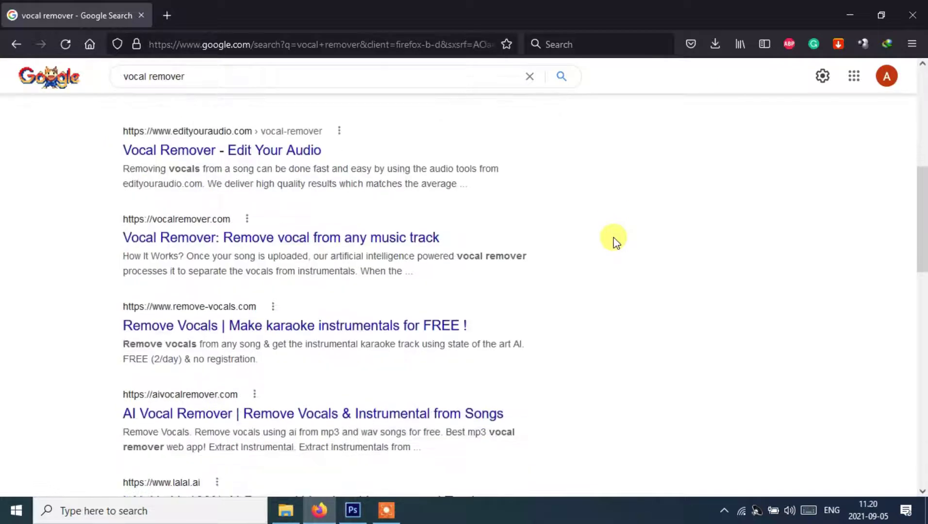
scroll(595, 229, down, 3)
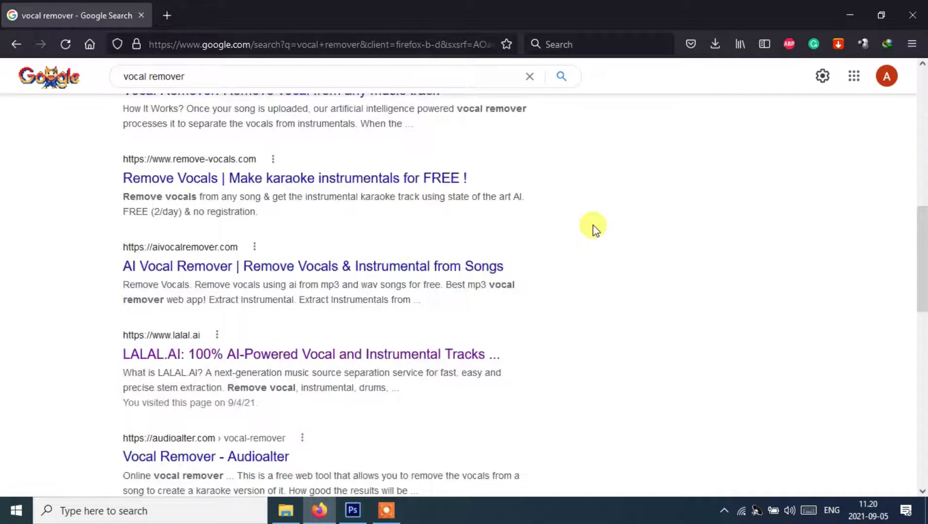
scroll(594, 228, up, 10)
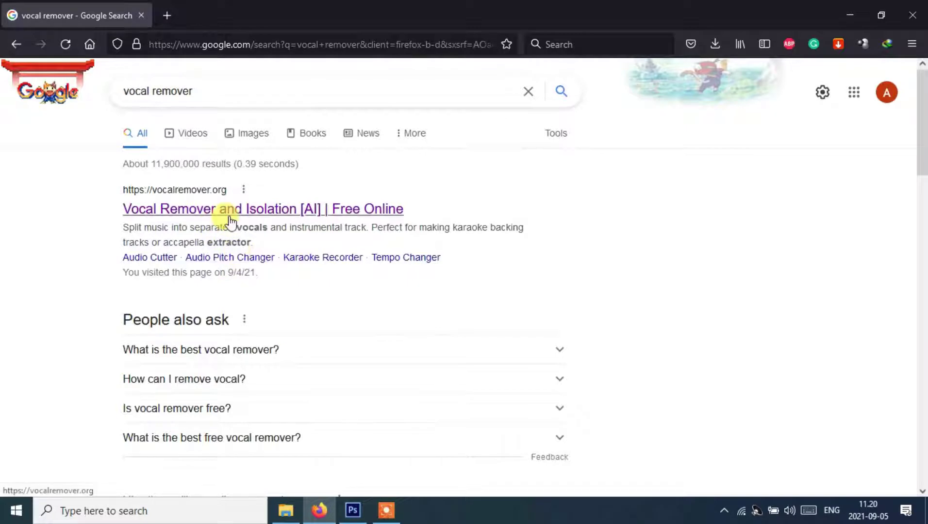
click(247, 210)
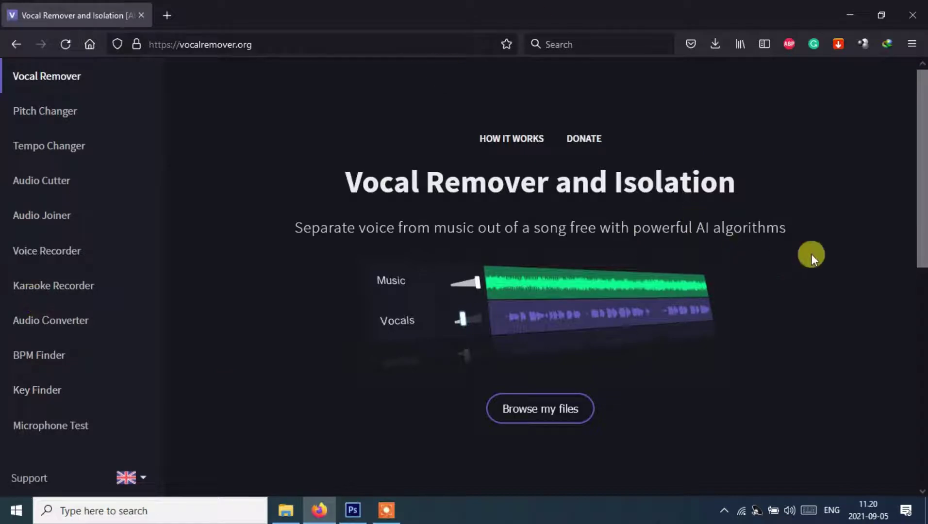
Upload A124.46.mp3 from the Music folder inside Downloads to the vocal remover.
scroll(811, 254, down, 5)
scroll(811, 253, up, 5)
click(552, 410)
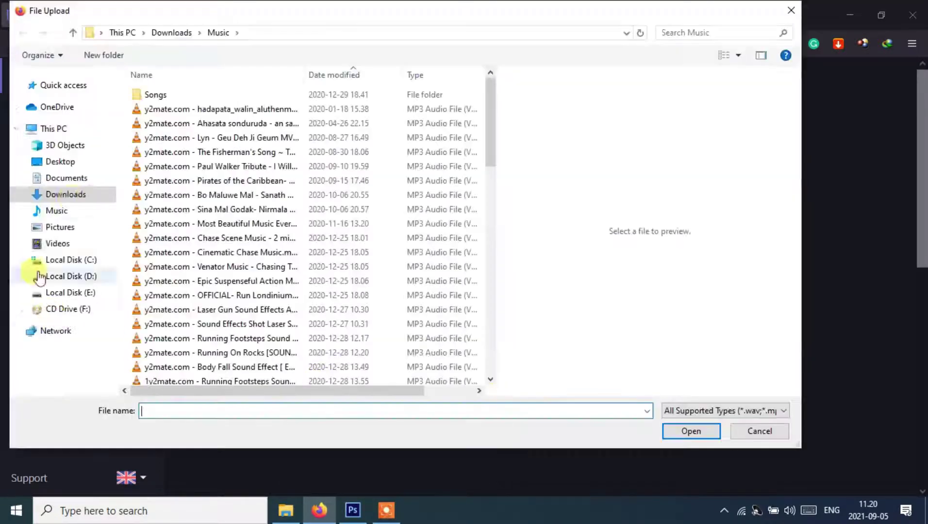
scroll(326, 194, down, 6)
scroll(326, 194, down, 11)
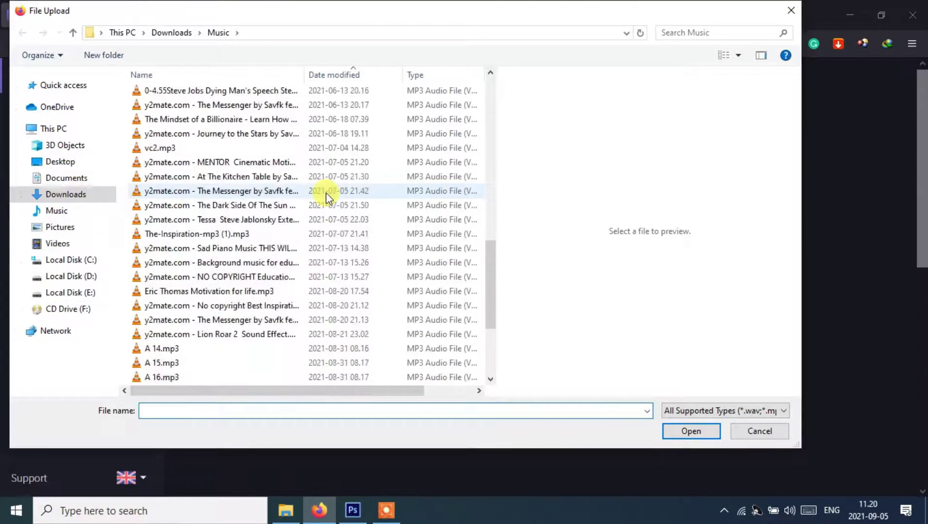
click(198, 379)
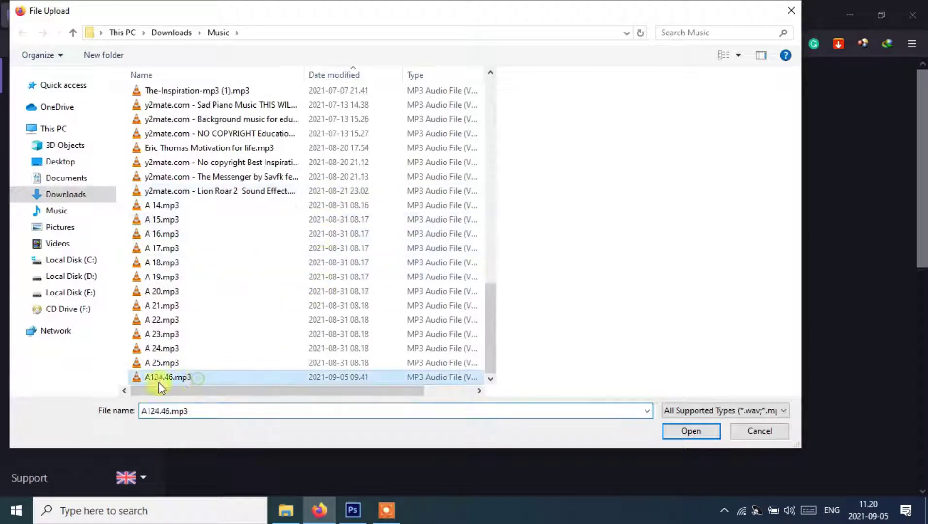
click(694, 433)
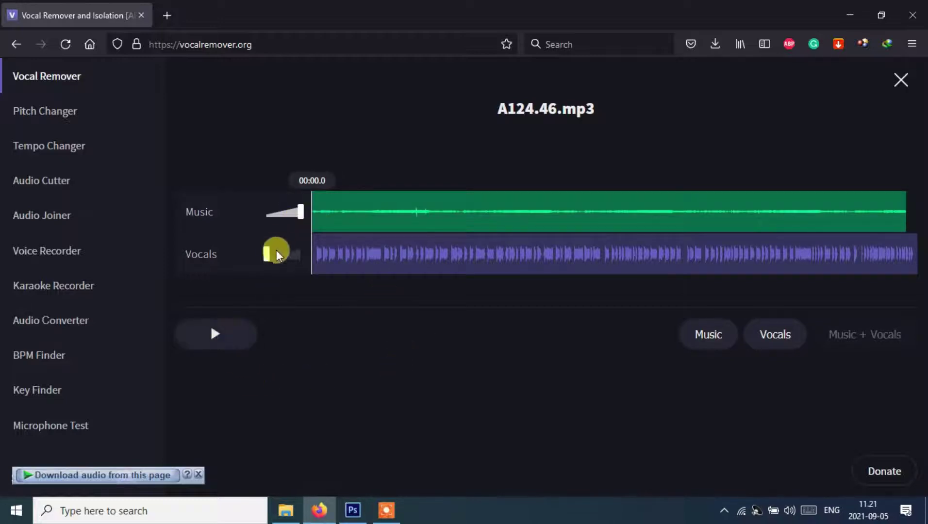
Keep the Vocals volume at minimum and preview a few seconds of the music track alone.
mouse_move(269, 259)
mouse_down()
mouse_move(305, 248)
mouse_move(253, 256)
mouse_up()
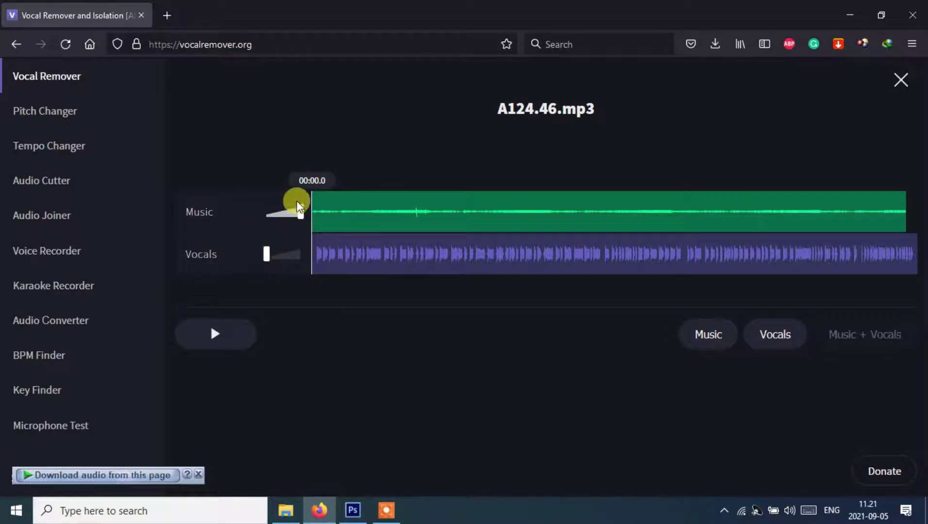
click(216, 332)
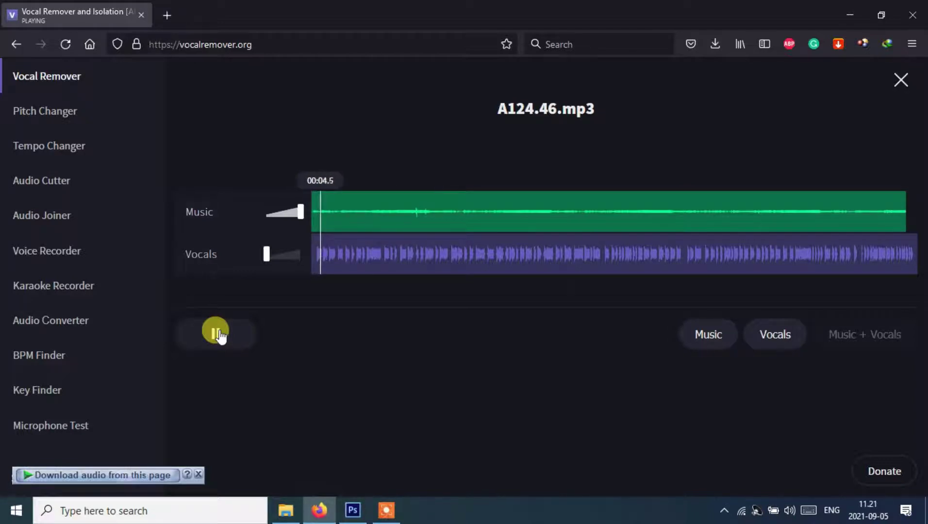
click(217, 334)
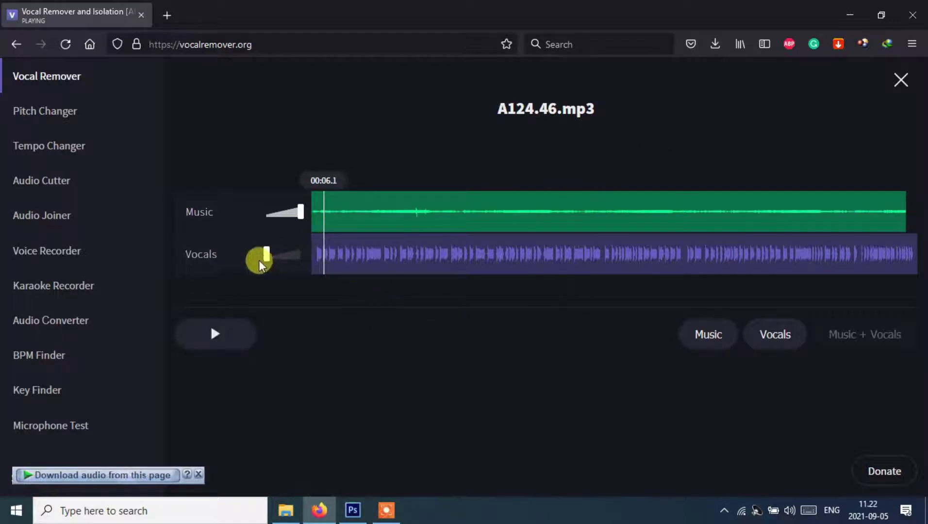
Raise the Vocals volume to maximum and briefly preview the music and vocals together.
drag(265, 255, 301, 261)
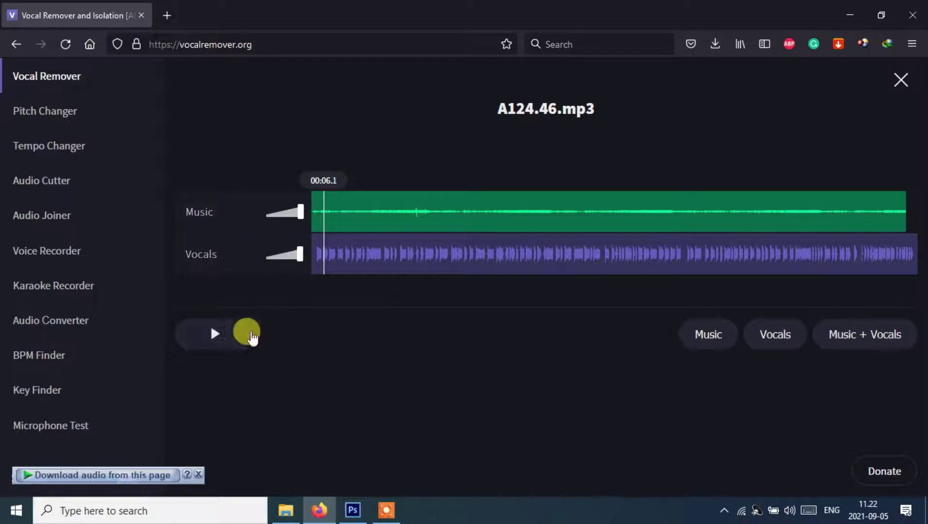
click(225, 330)
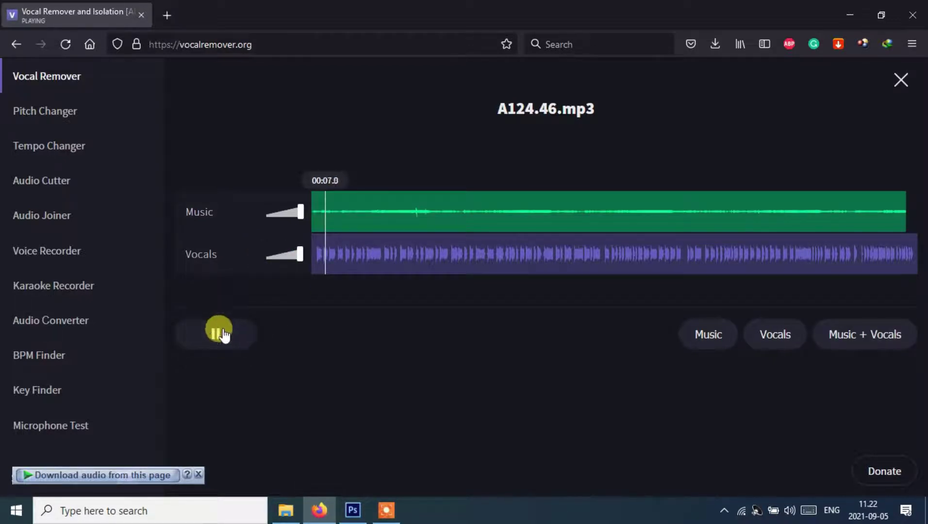
click(221, 332)
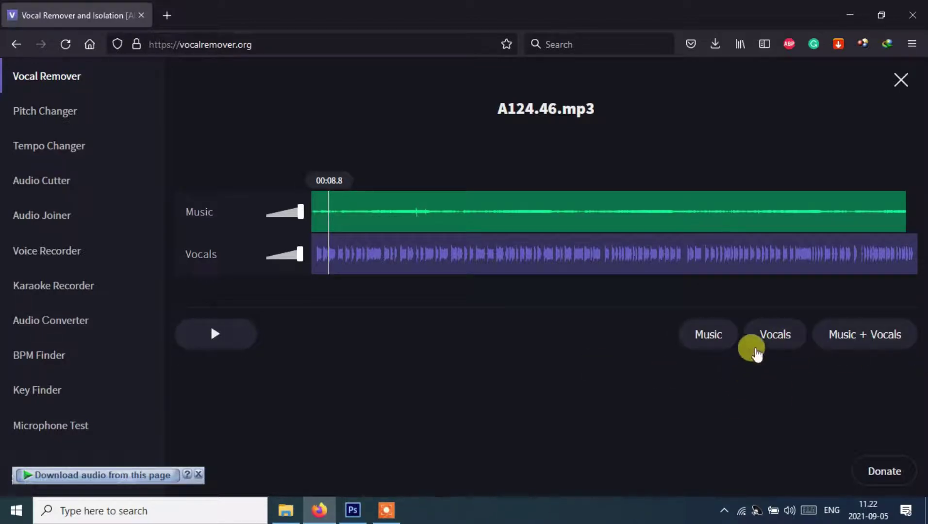
Save the separated vocals track as an MP3 file and open the folder containing the download.
click(763, 345)
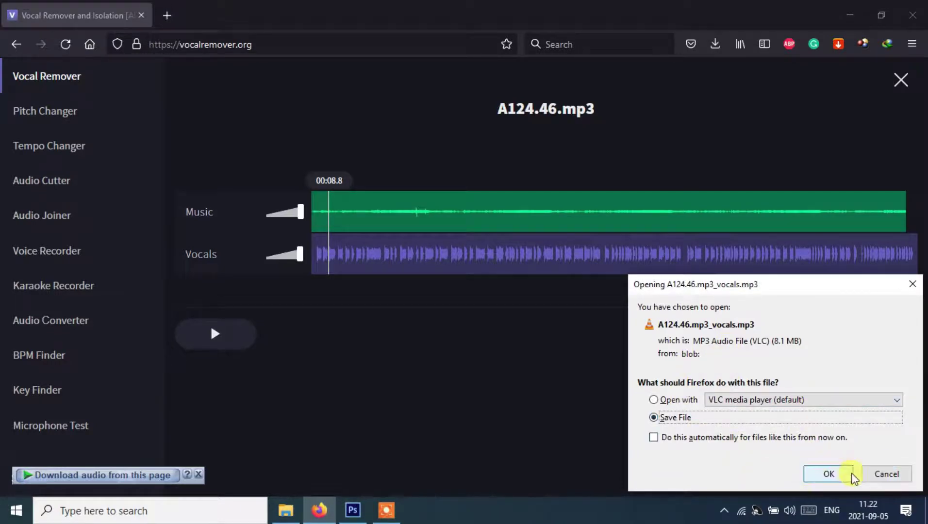
click(823, 476)
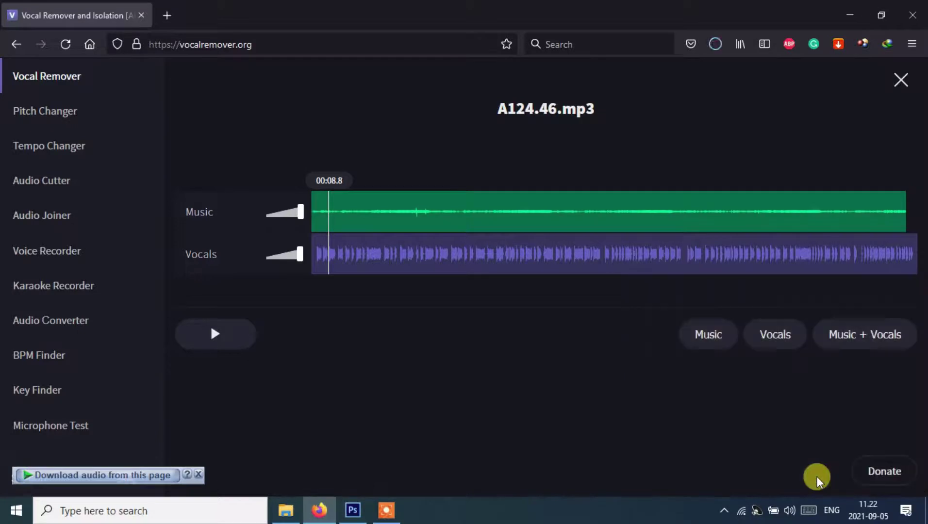
click(717, 44)
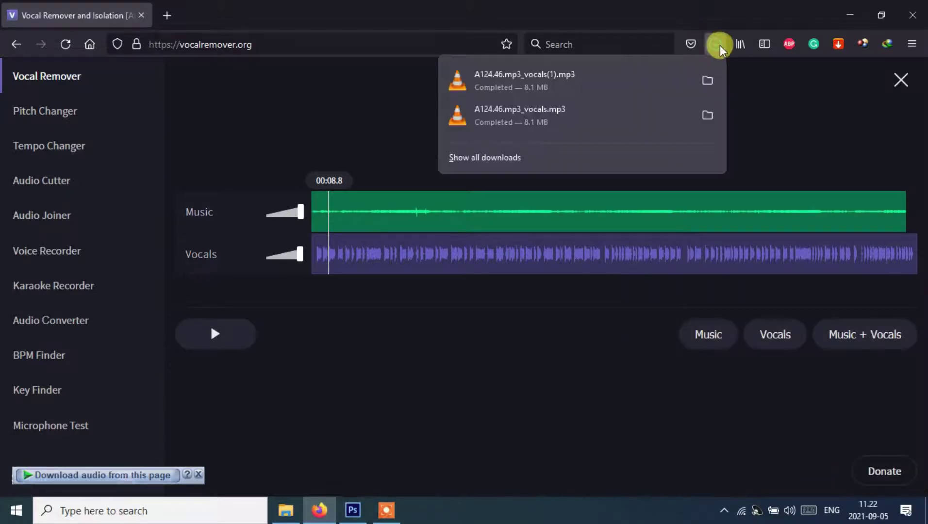
click(709, 81)
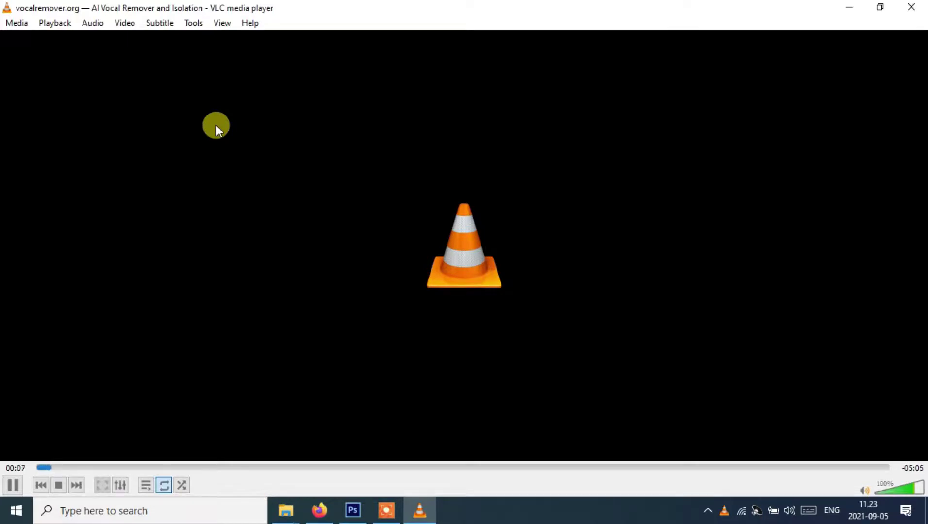
Listen to the downloaded vocals file in VLC, skip ahead to about 00:53, and close the player.
key(space)
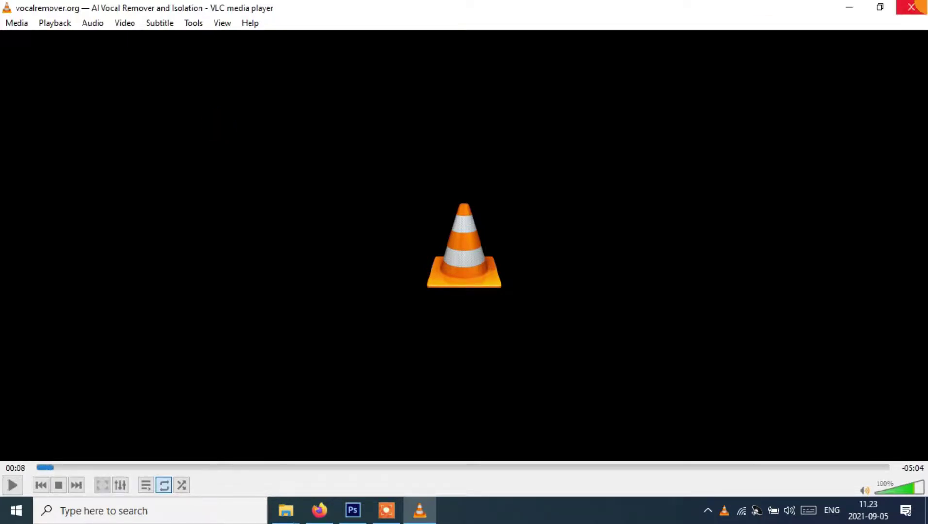
click(183, 467)
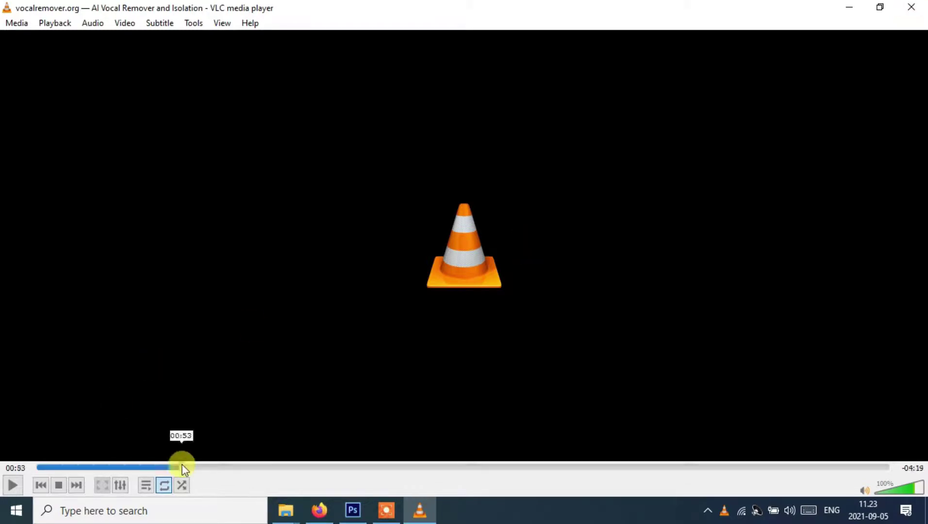
key(space)
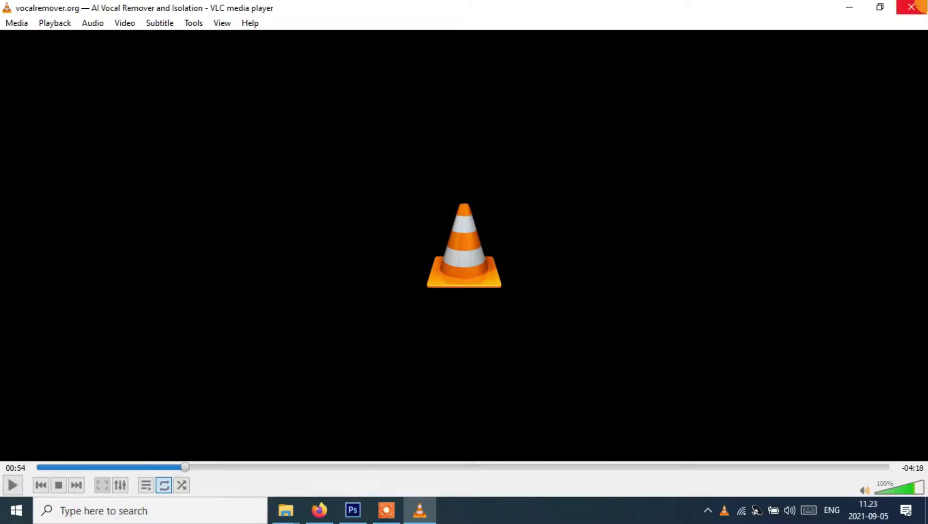
click(911, 7)
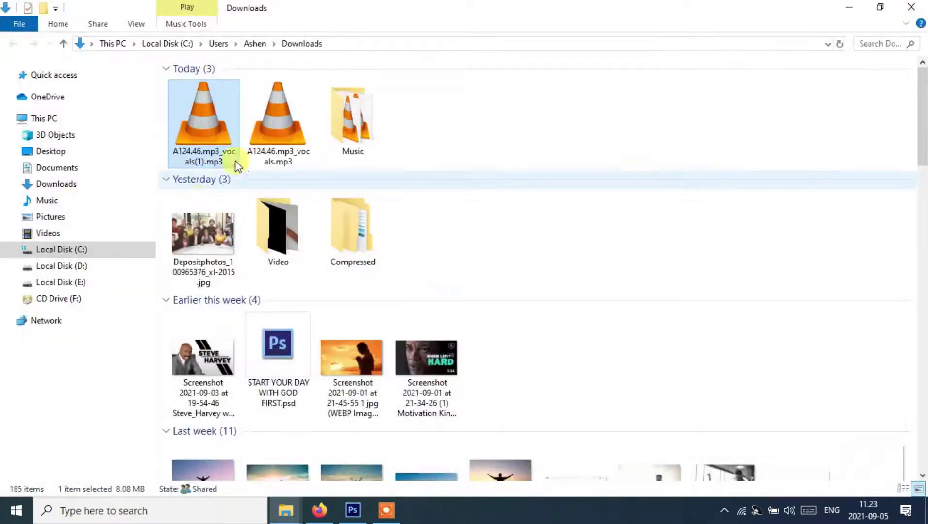
Play the original A124.46.mp3 from the Music folder for comparison, skip ahead in it, and close the player.
double_click(368, 123)
scroll(425, 143, down, 5)
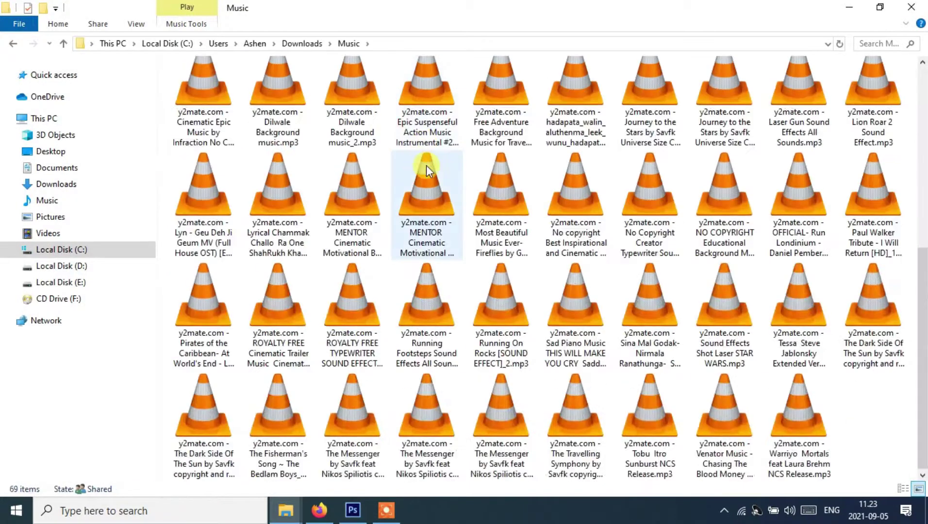
scroll(555, 239, up, 5)
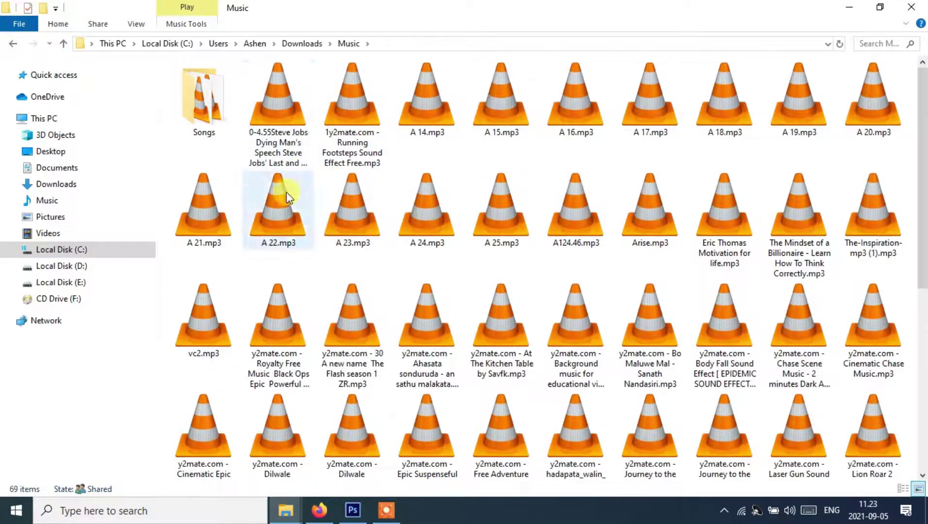
double_click(586, 213)
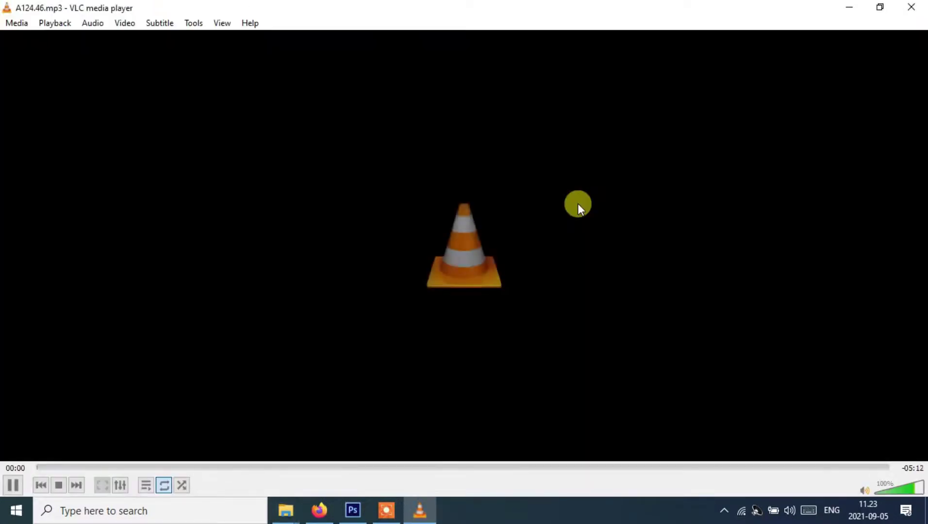
scroll(578, 204, down, 5)
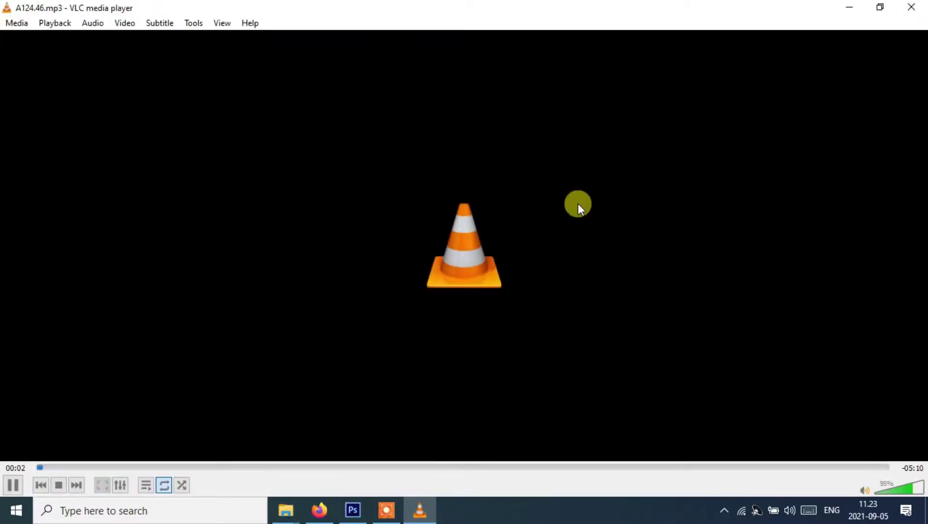
scroll(578, 204, up, 2)
click(149, 470)
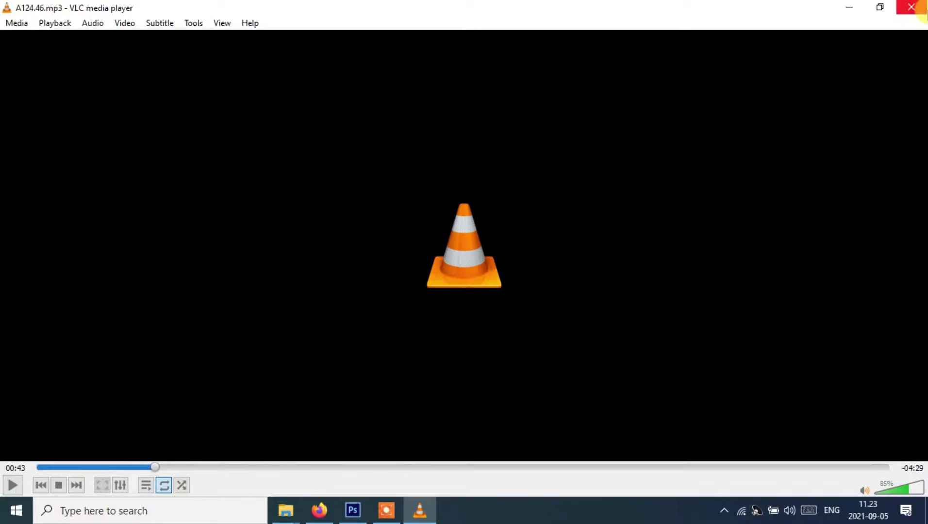
click(921, 9)
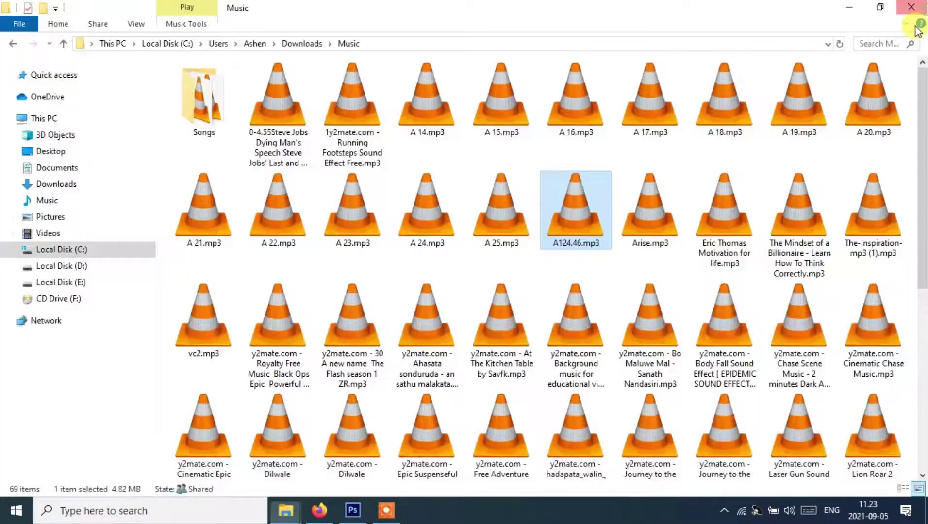
Go back to the Downloads folder and switch to the vocal remover page in Firefox.
click(64, 43)
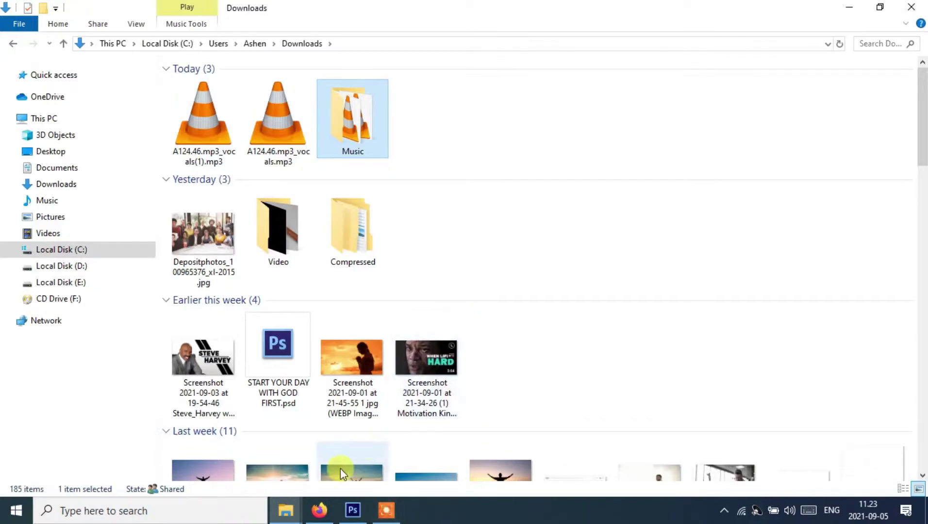
click(320, 510)
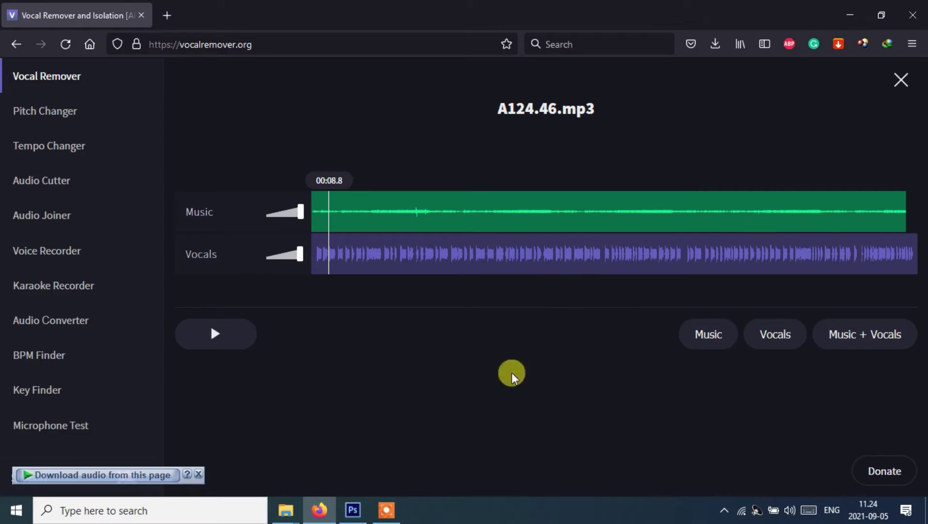
click(386, 511)
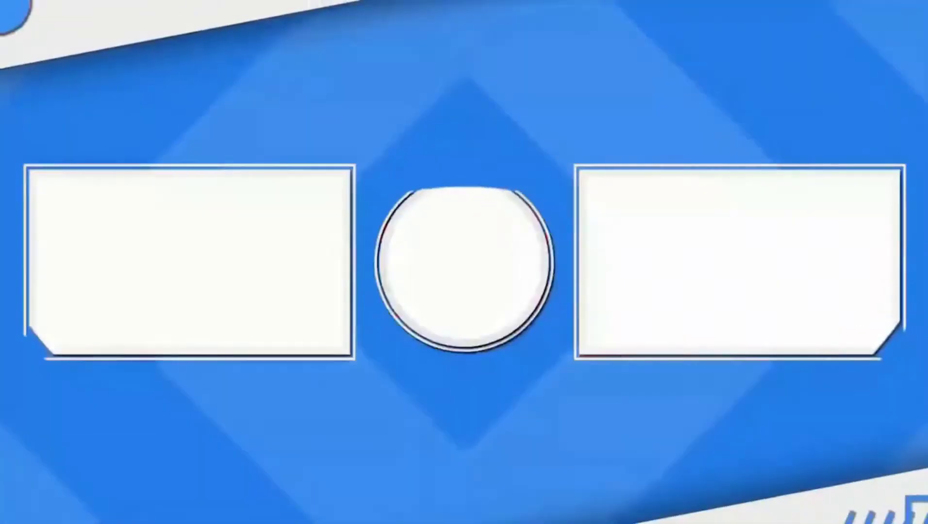